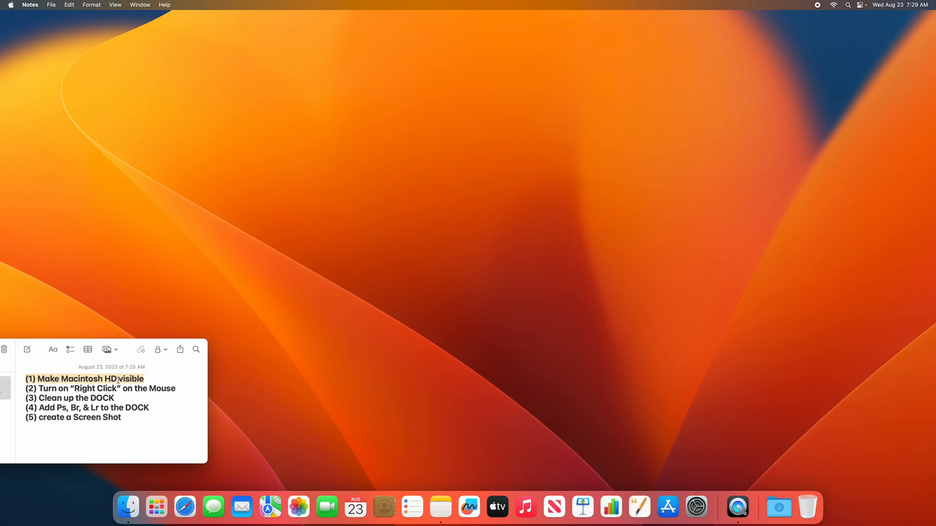
Go through the five-item setup checklist in the note, highlighting the task lines one by one and ending on the Macintosh HD line
click(150, 390)
drag(175, 388, 24, 387)
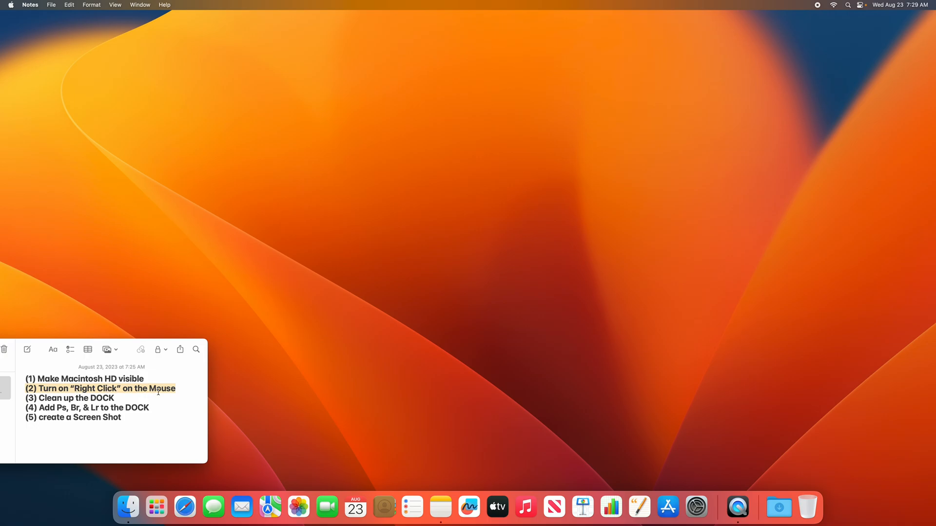
click(131, 398)
drag(131, 399, 33, 398)
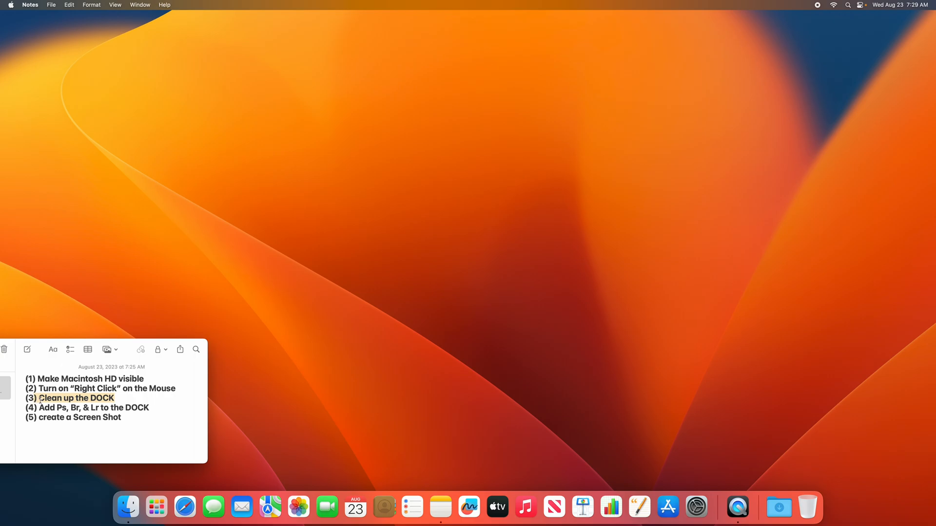
click(130, 399)
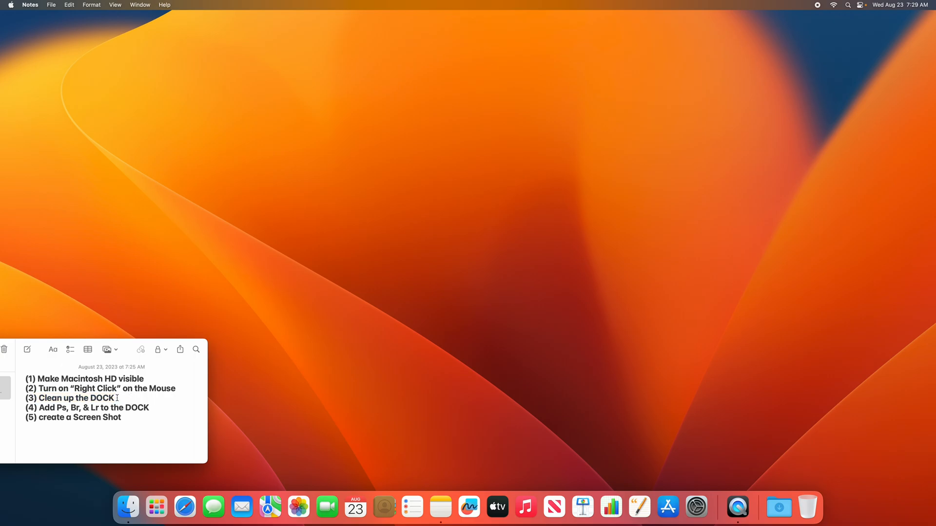
drag(91, 399, 115, 399)
drag(40, 408, 147, 409)
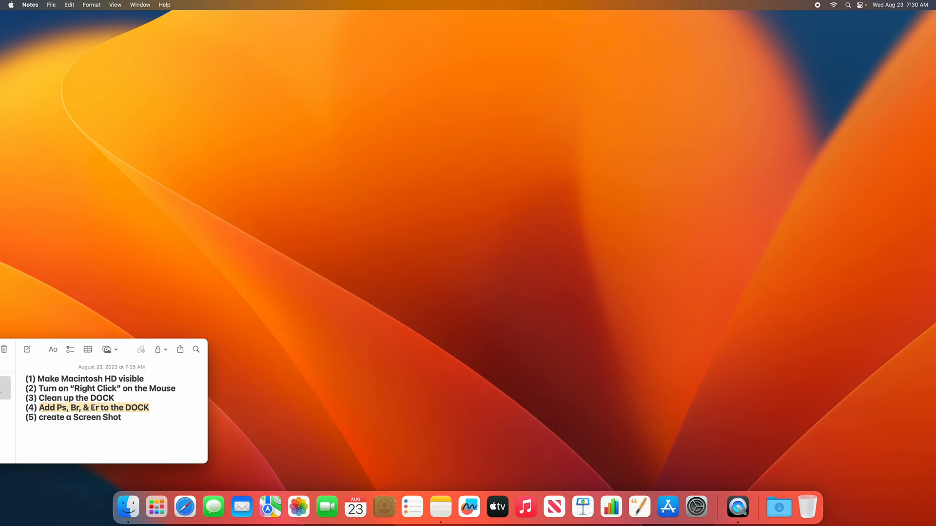
click(140, 420)
drag(135, 420, 24, 418)
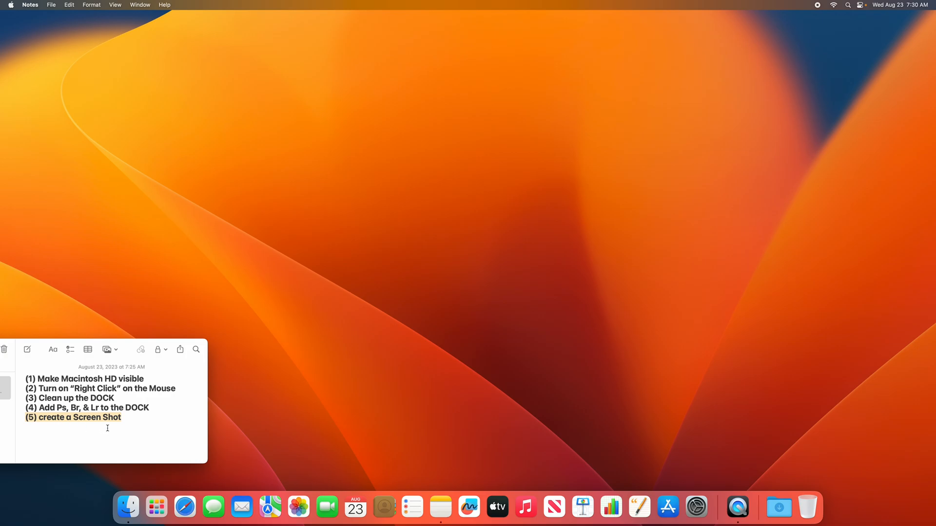
click(128, 382)
drag(147, 379, 27, 379)
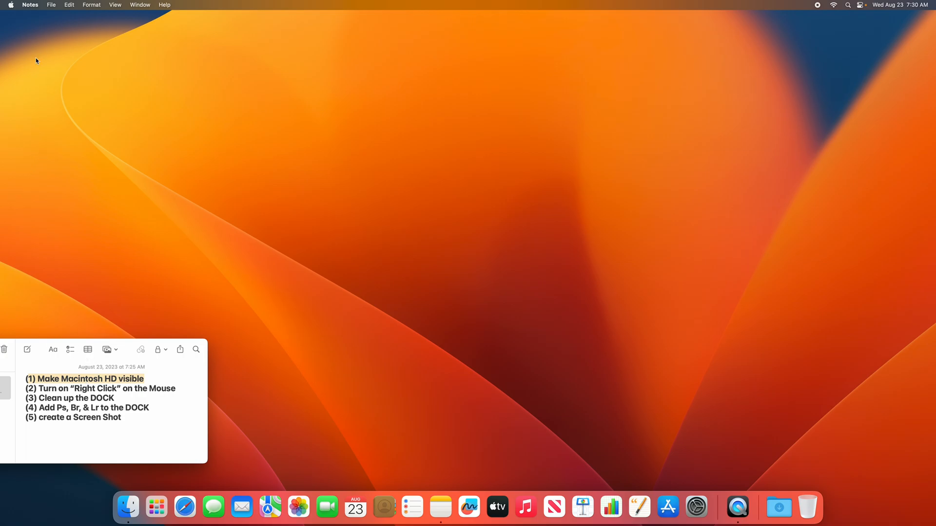
Change the Finder settings to show hard disks on the desktop
click(34, 43)
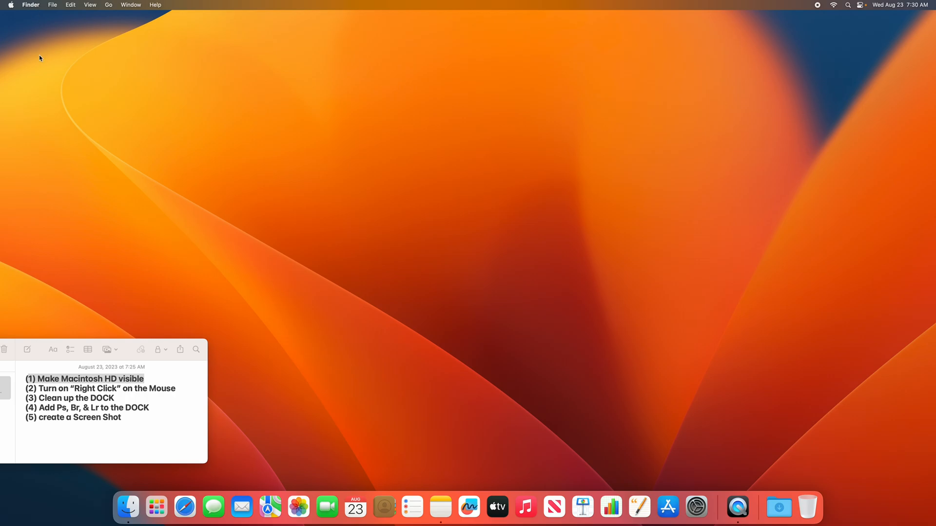
click(34, 7)
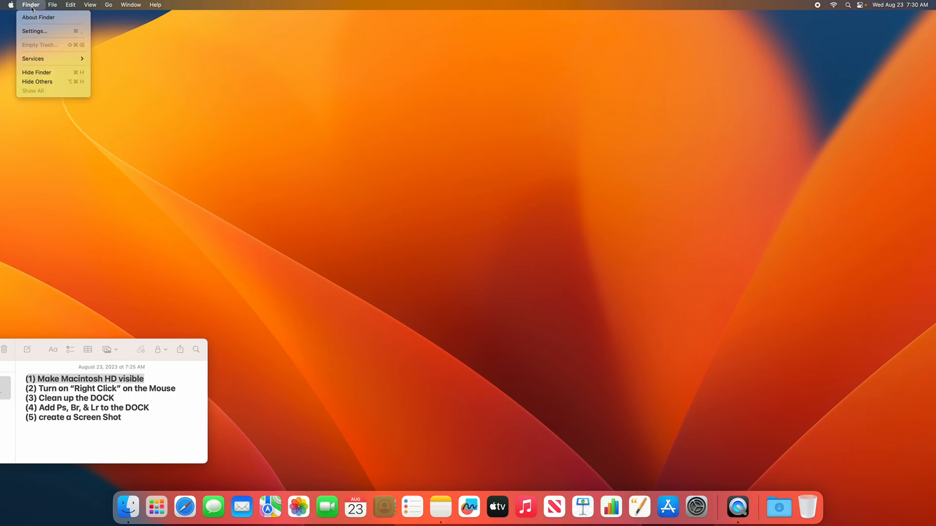
click(39, 33)
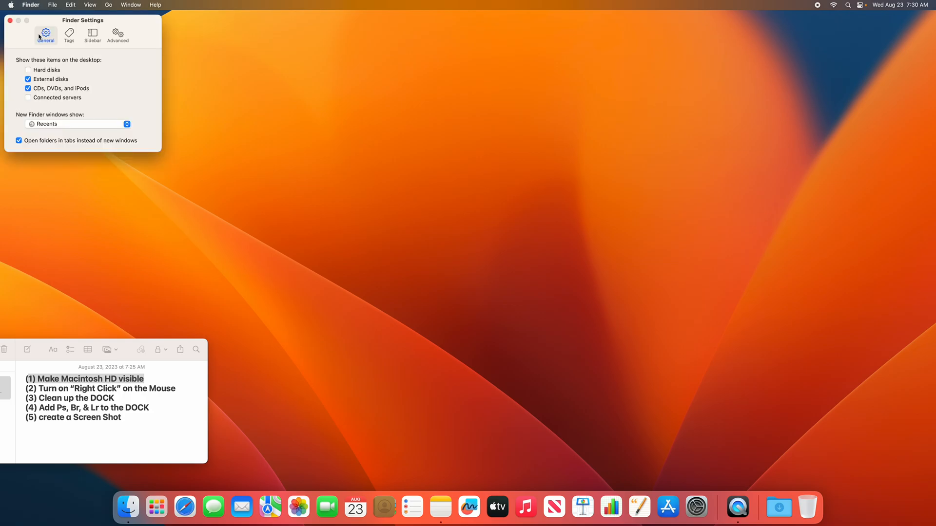
click(28, 71)
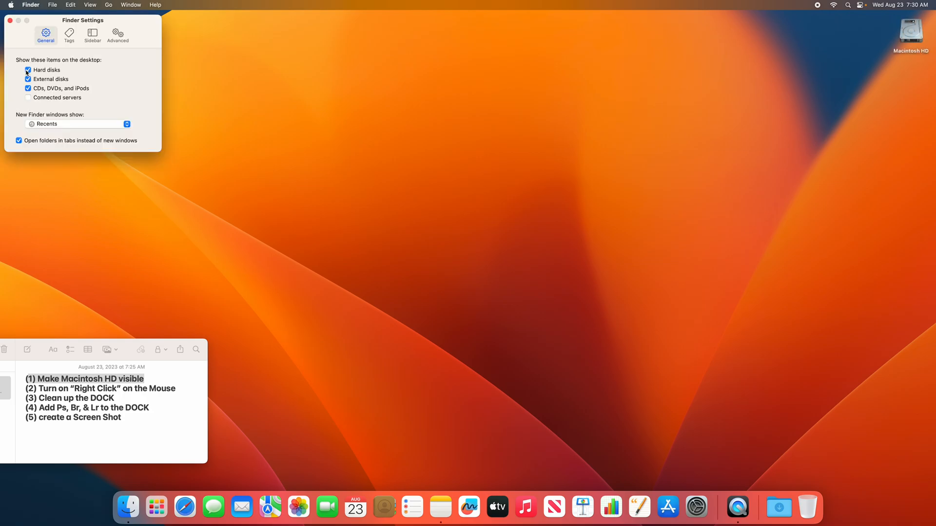
Place the Macintosh HD icon beside the Finder settings window and switch the hard disks display off and on twice
drag(918, 49, 194, 69)
click(28, 71)
click(28, 71)
click(27, 70)
click(28, 71)
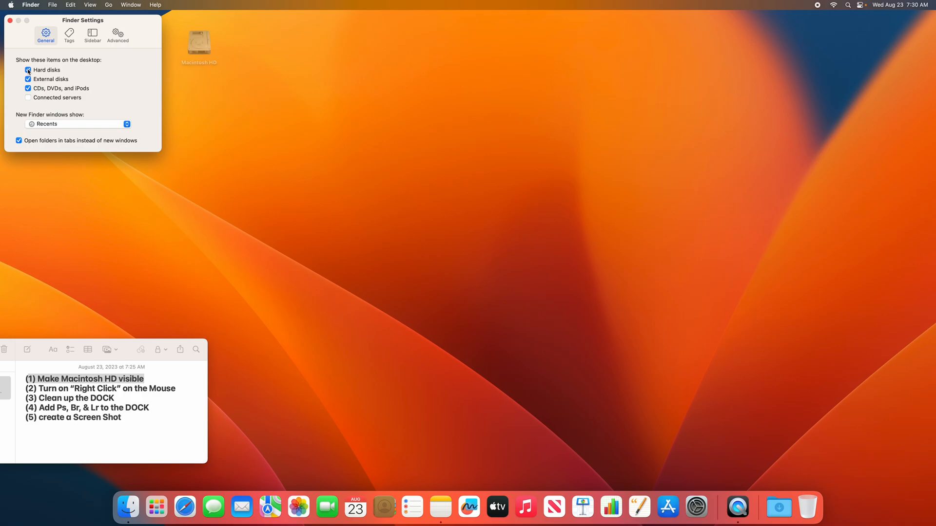
Move the Macintosh HD icon to the upper-right corner of the desktop and close the Finder settings
drag(199, 45, 910, 39)
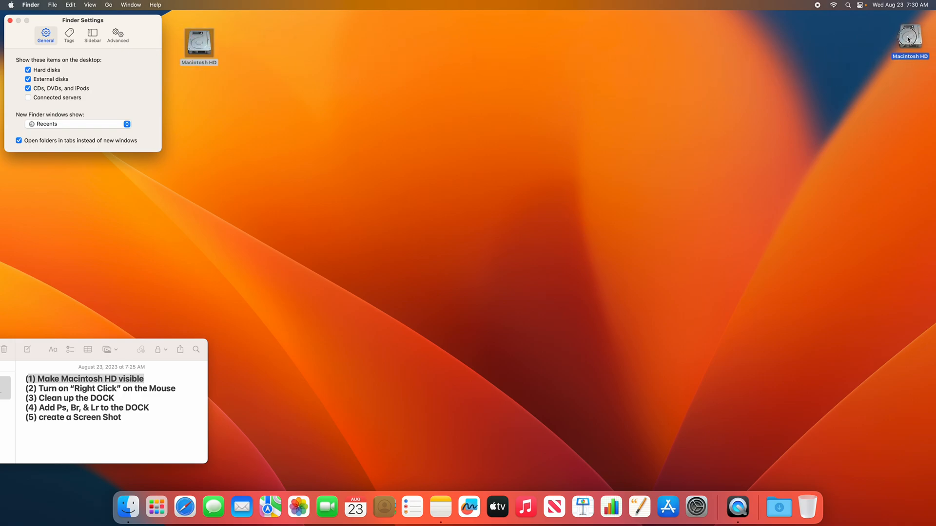
click(9, 20)
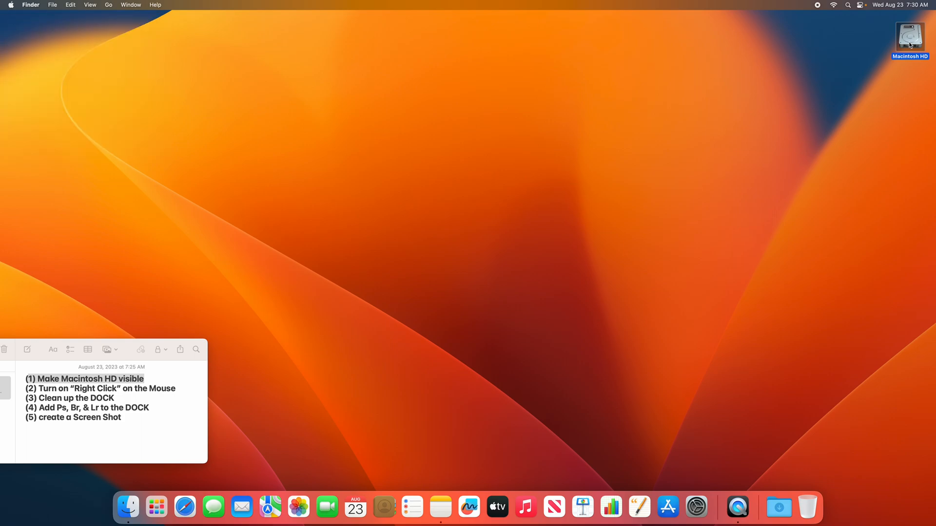
Highlight the “Right Click” task in the note, and set Secondary click to Off in the Mouse system settings
drag(178, 389, 16, 389)
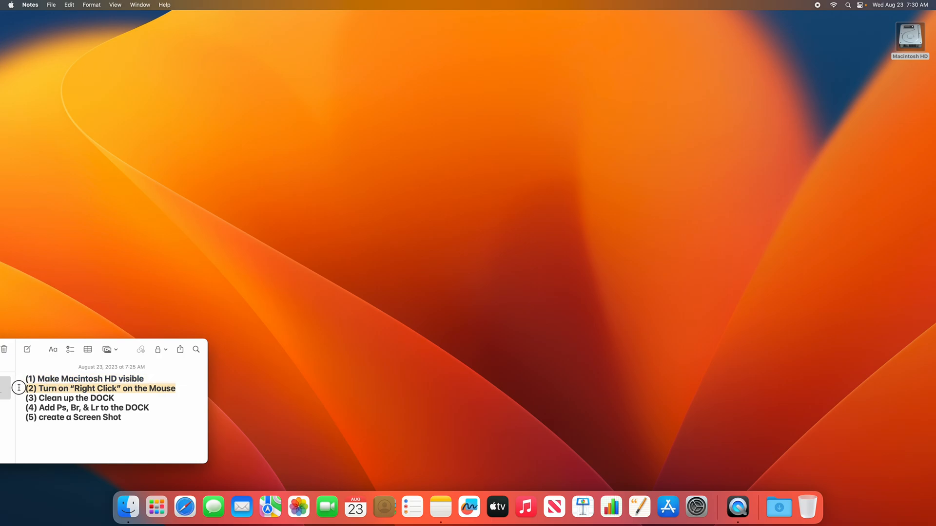
click(10, 9)
click(30, 32)
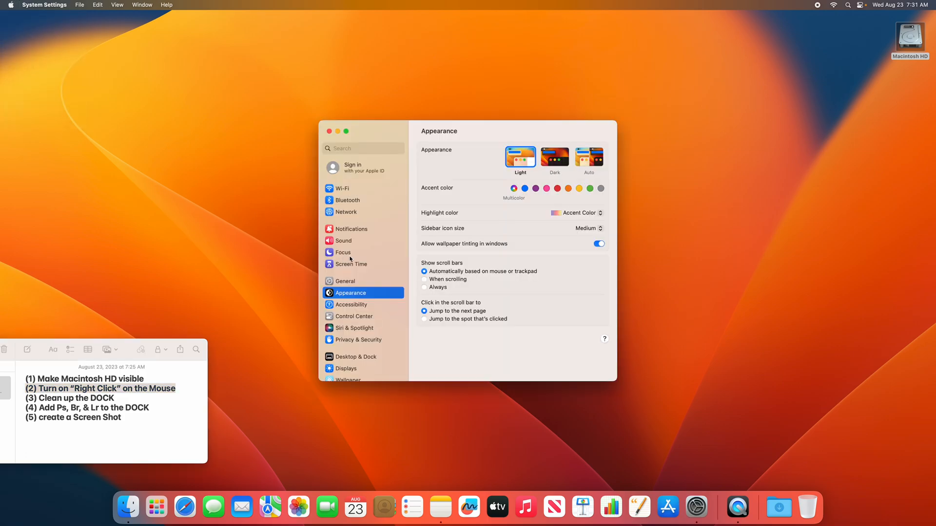
scroll(344, 263, down, 5)
click(345, 361)
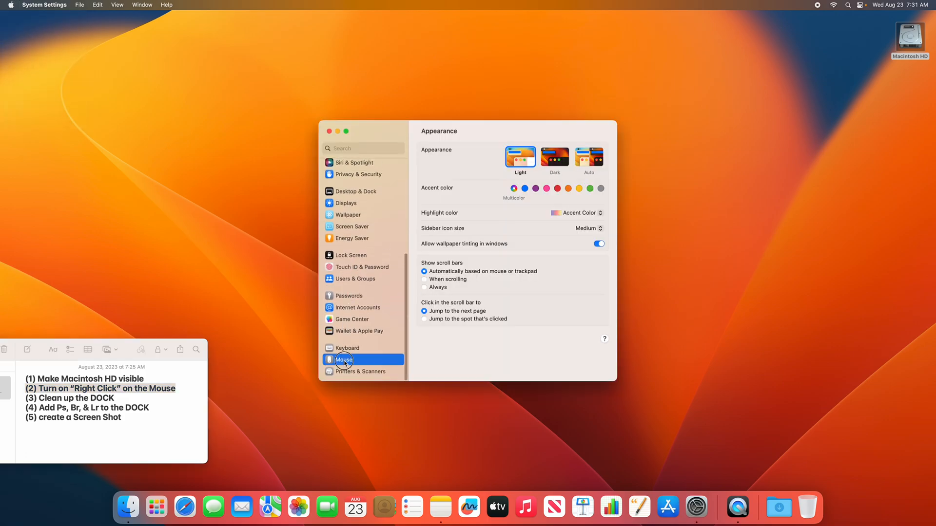
click(582, 278)
click(583, 271)
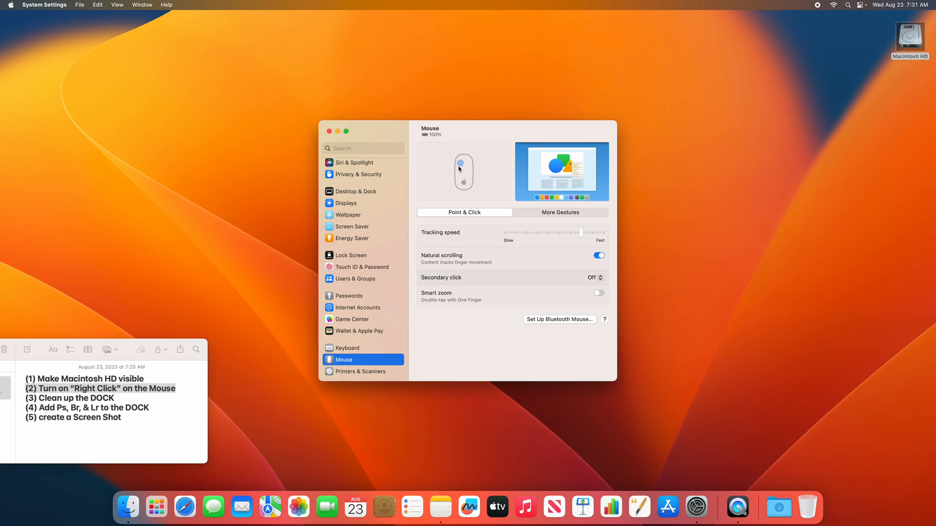
Turn on the mouse's secondary click and close System Settings
click(594, 278)
click(595, 287)
click(329, 132)
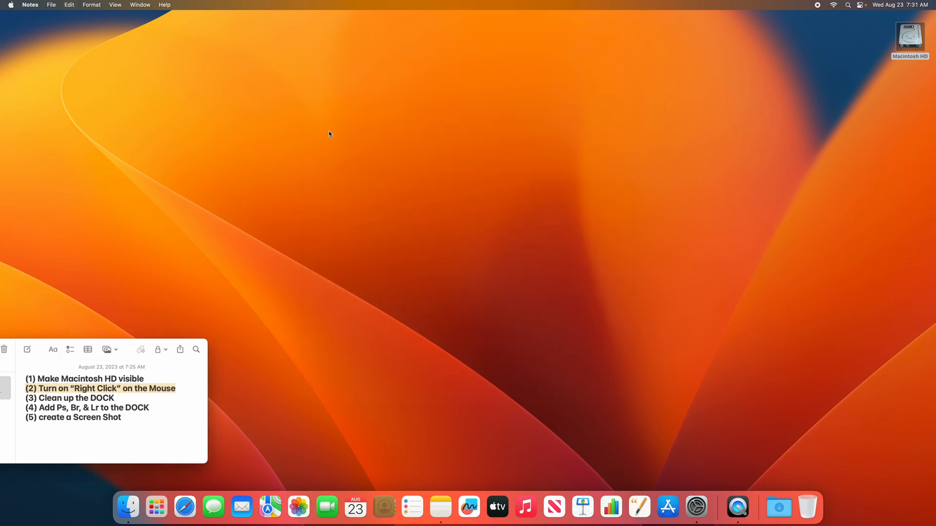
Move the note window higher up the desktop and test the secondary click by bringing up and dismissing the desktop's context menu twice
click(369, 135)
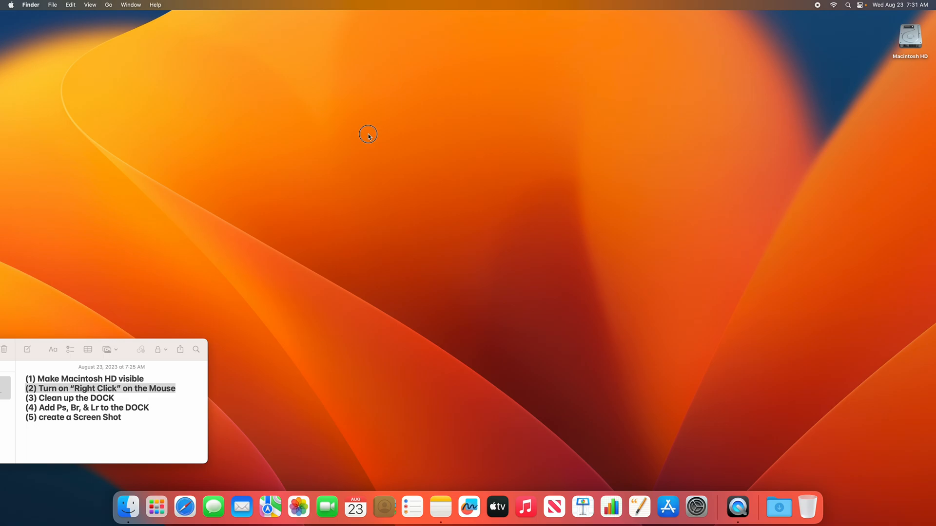
drag(130, 338, 149, 271)
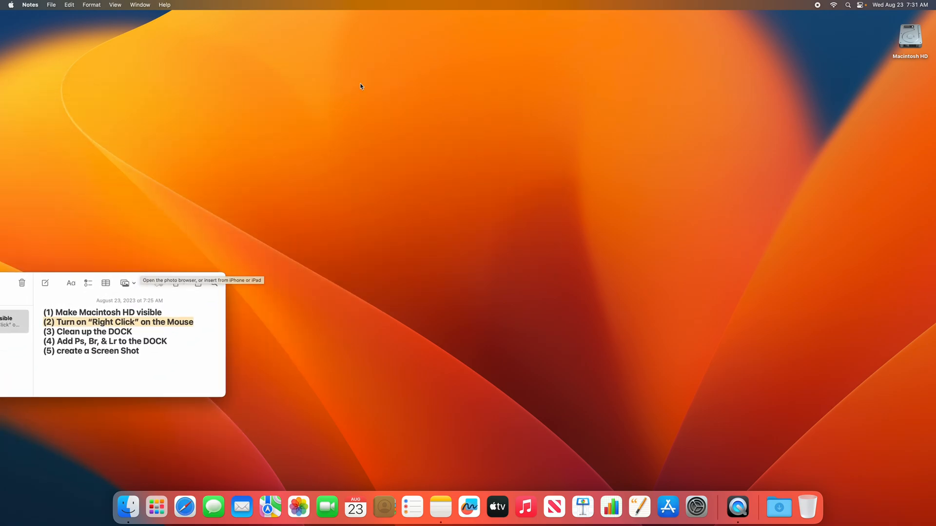
click(361, 86)
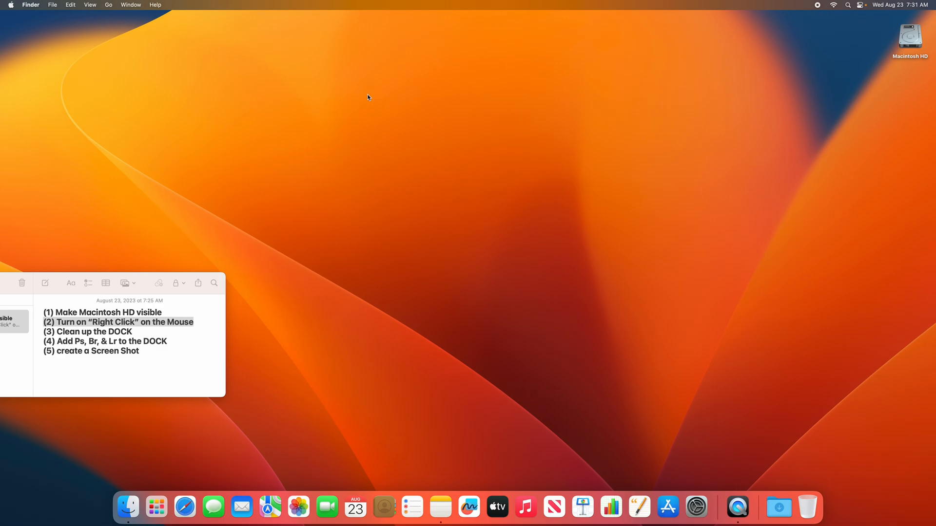
right_click(369, 97)
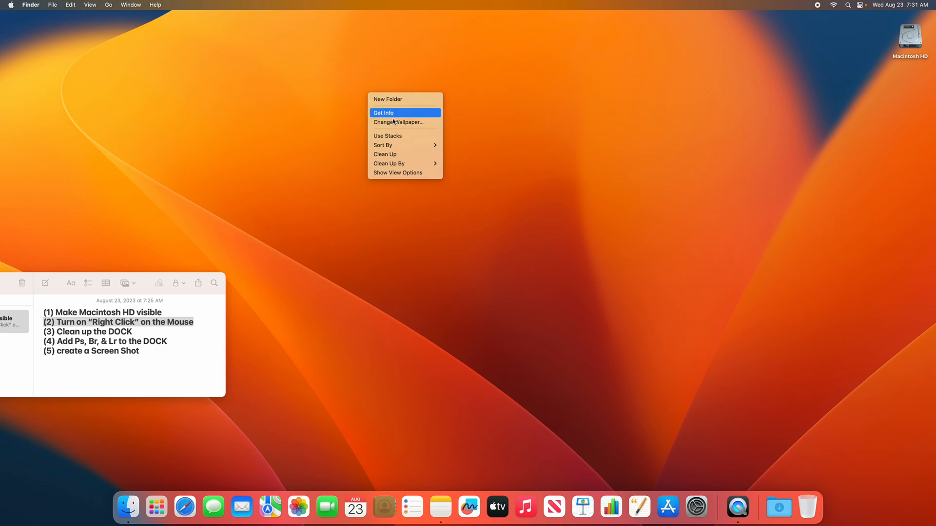
click(340, 90)
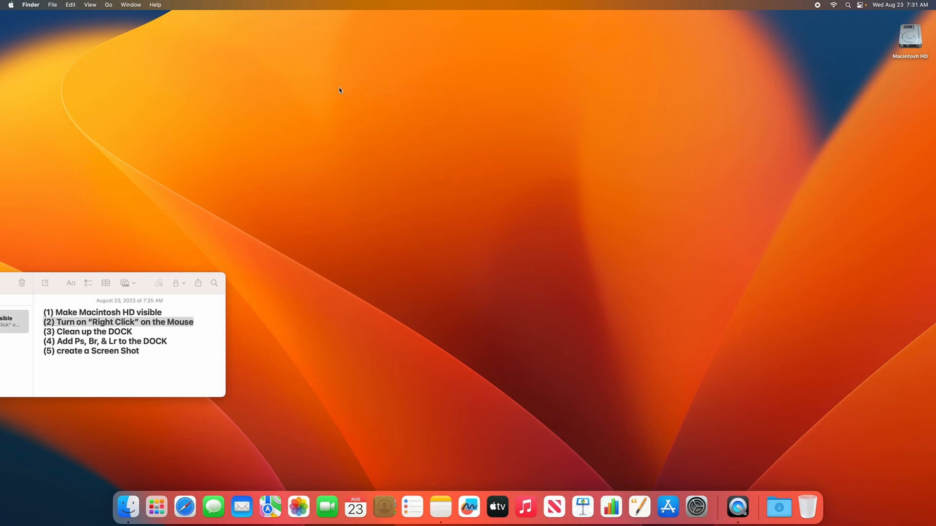
right_click(339, 88)
click(313, 92)
Highlight the “Clean up the DOCK” task in the note and remove the Apple TV and Freeform apps from the Dock
click(144, 336)
drag(137, 332, 43, 332)
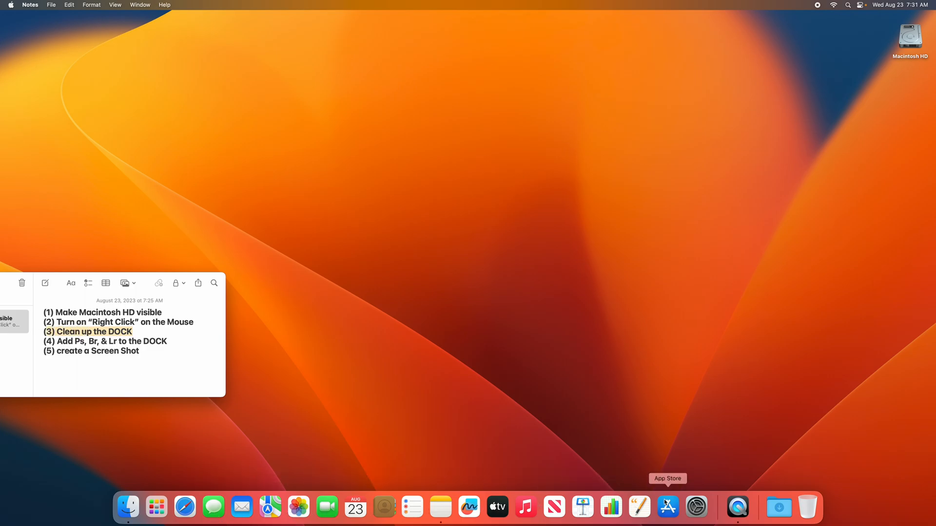
right_click(502, 509)
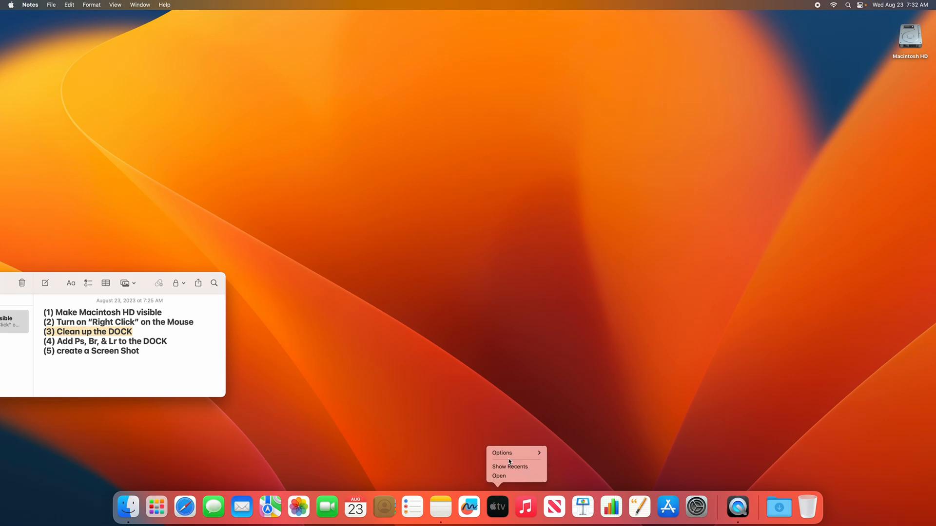
mouse_move(512, 454)
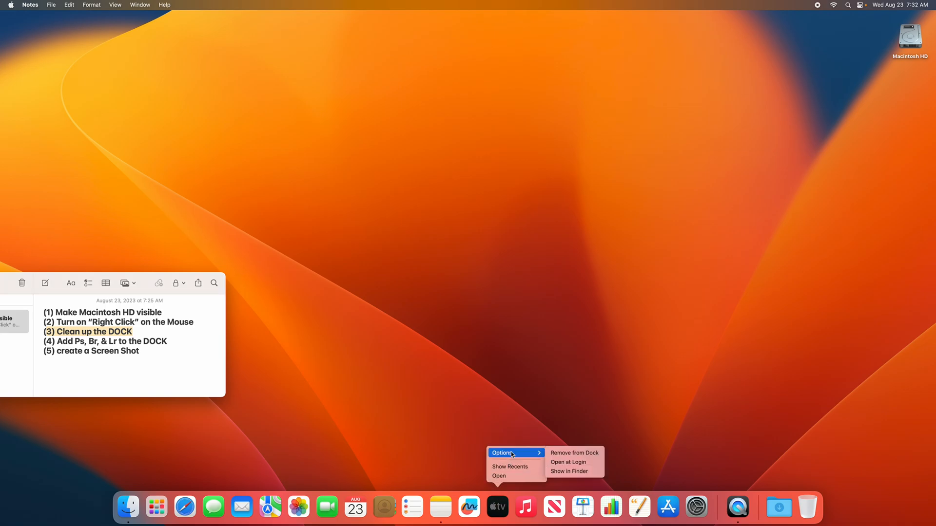
click(560, 453)
right_click(490, 509)
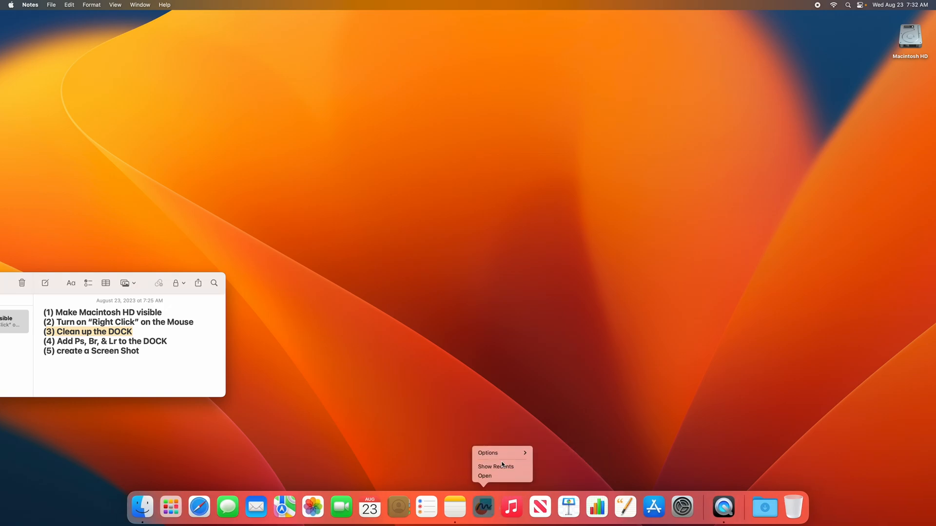
mouse_move(520, 457)
click(560, 452)
Remove the Reminders and Contacts apps from the Dock
right_click(455, 507)
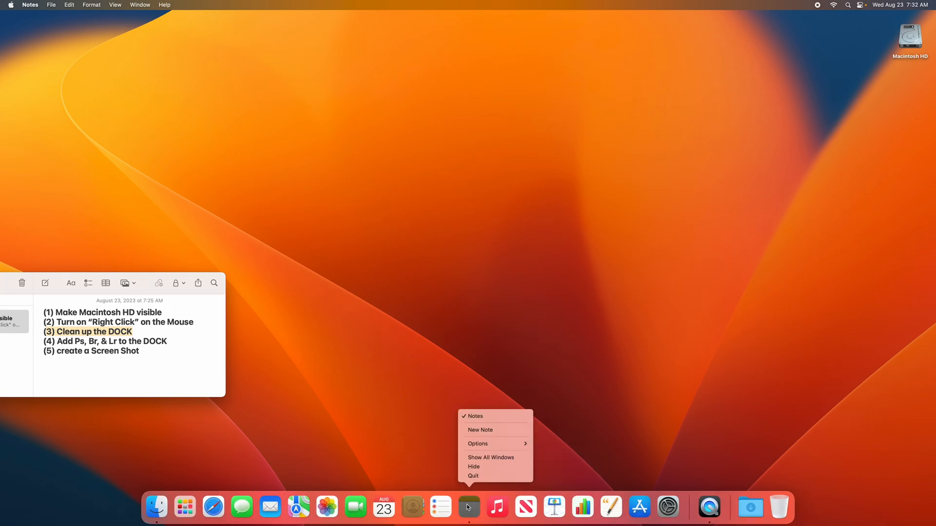
right_click(433, 504)
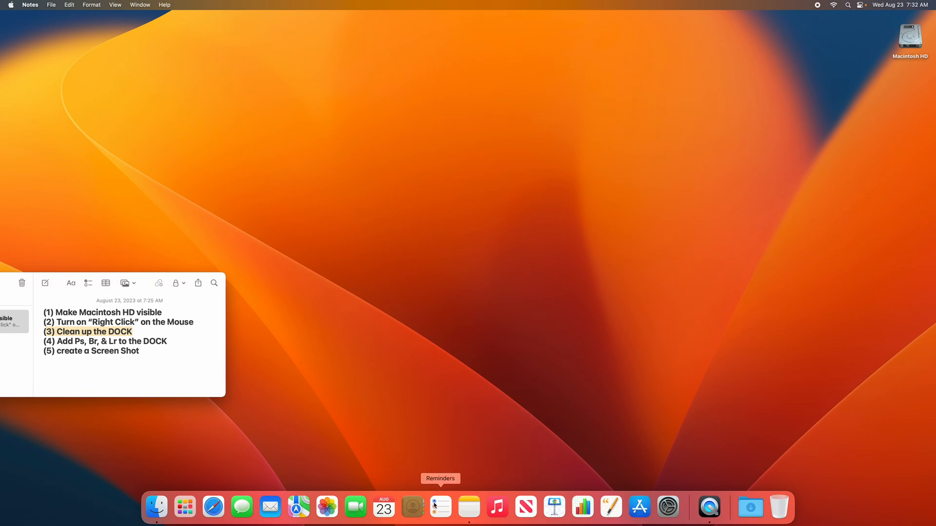
mouse_move(458, 453)
click(517, 453)
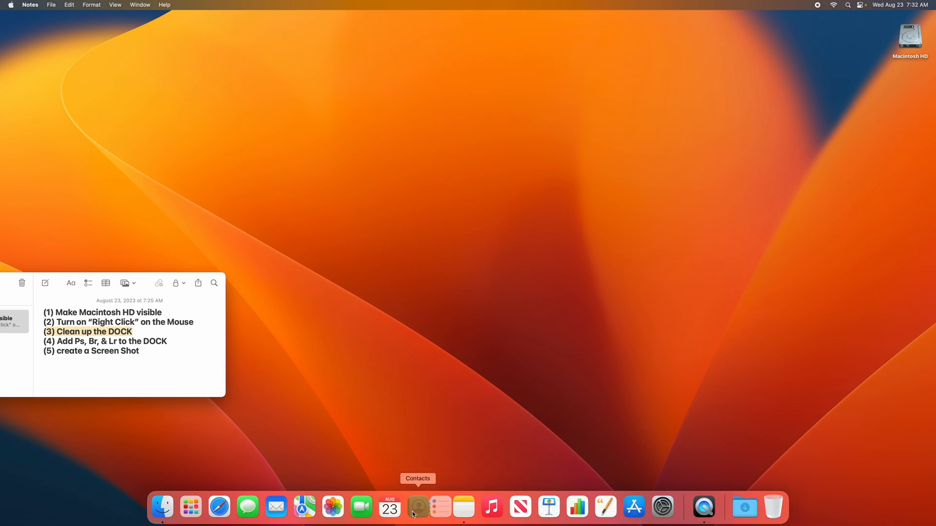
right_click(422, 511)
mouse_move(429, 452)
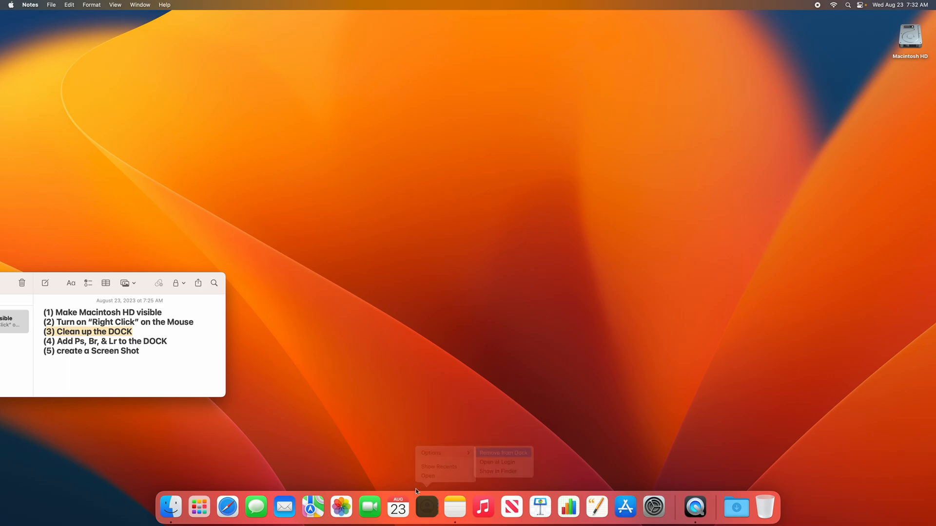
click(503, 451)
Remove the Calendar, FaceTime and Photos apps from the Dock
right_click(407, 505)
mouse_move(447, 453)
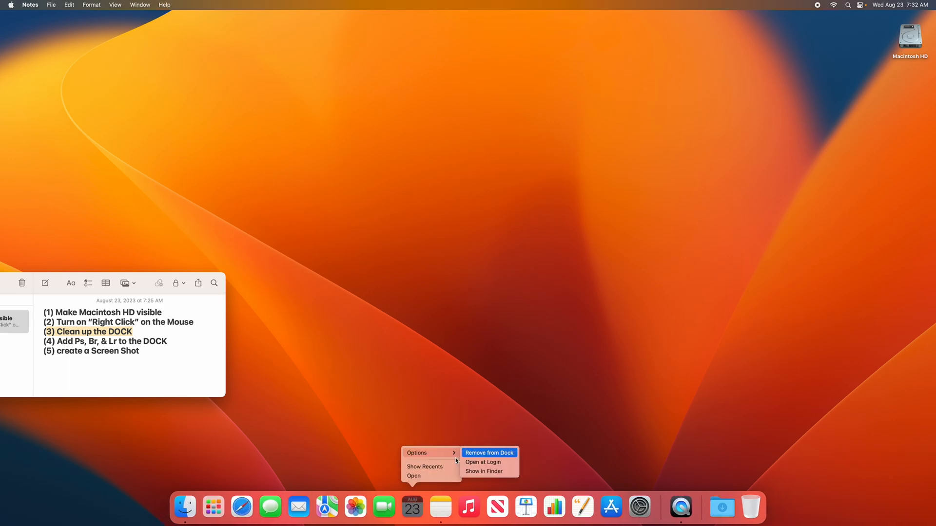
click(488, 451)
right_click(393, 506)
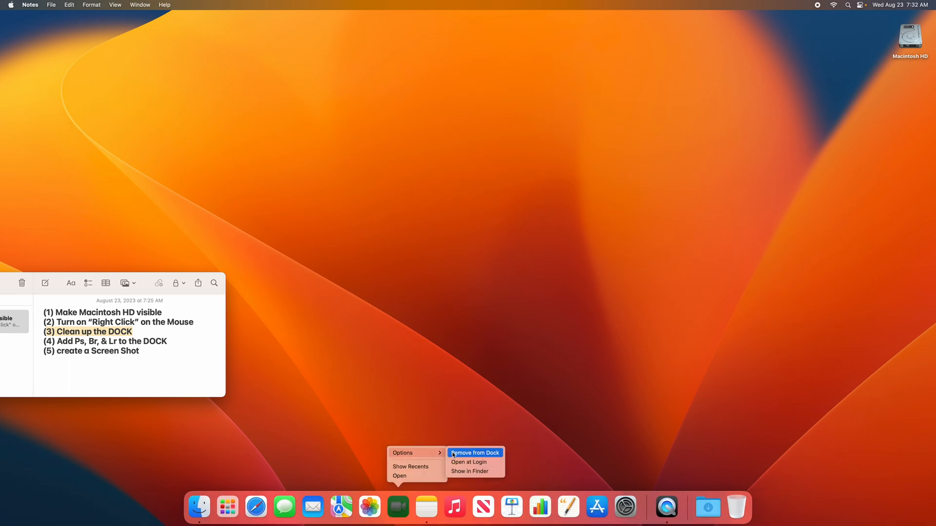
click(476, 450)
right_click(385, 503)
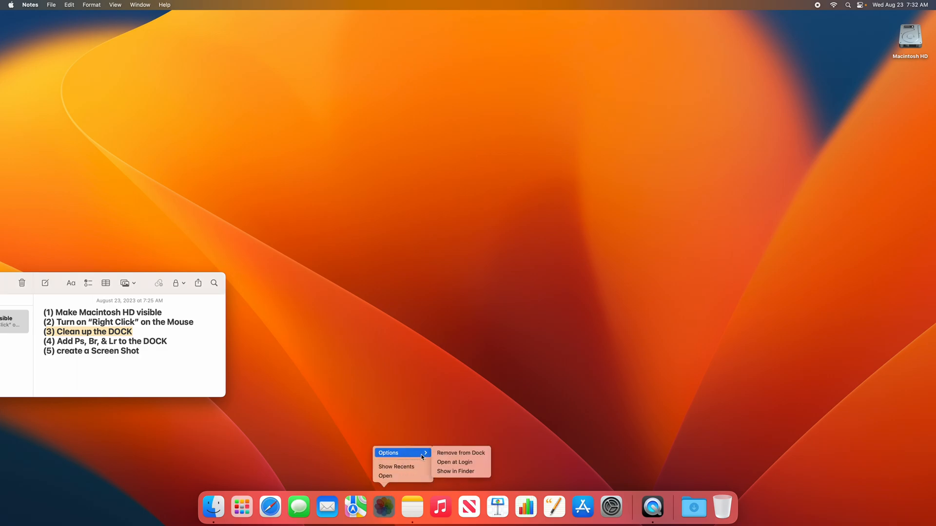
click(445, 453)
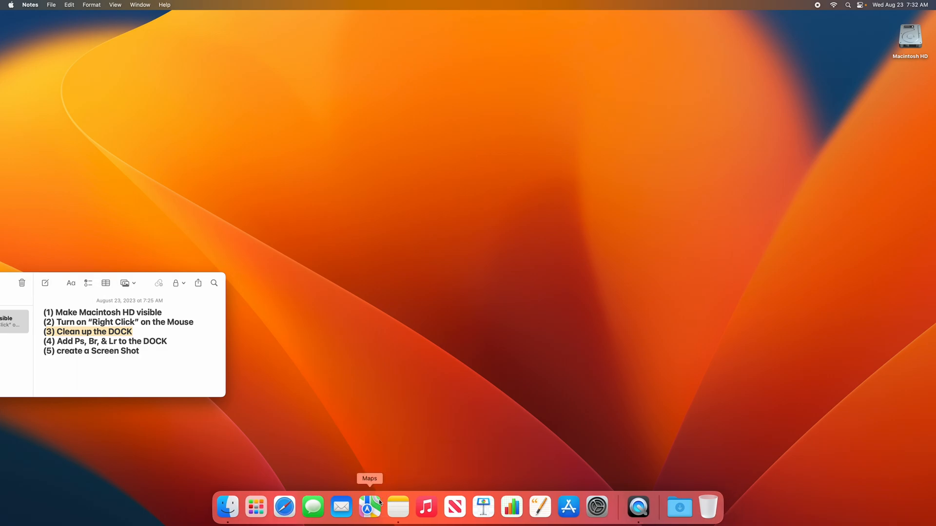
Remove the Maps, Mail and Messages apps from the Dock
right_click(369, 505)
mouse_move(390, 453)
click(444, 452)
right_click(350, 510)
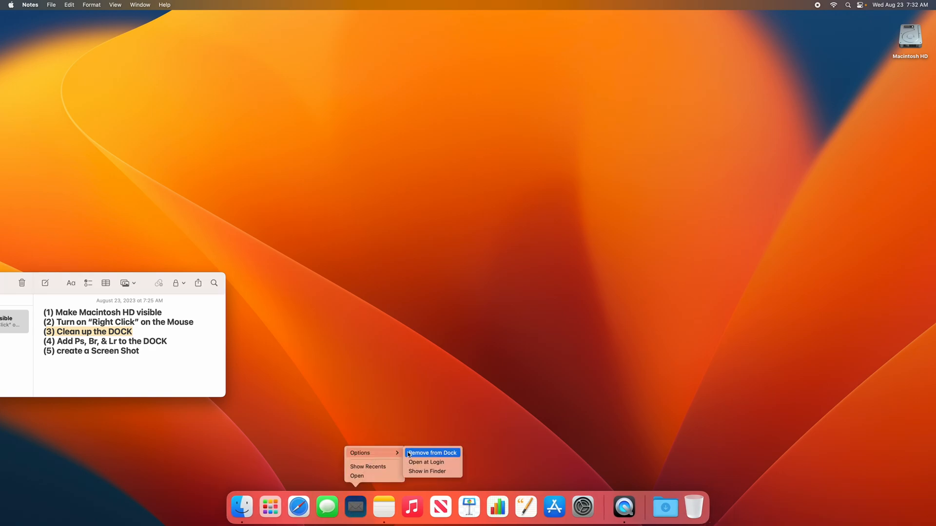
click(426, 453)
right_click(338, 511)
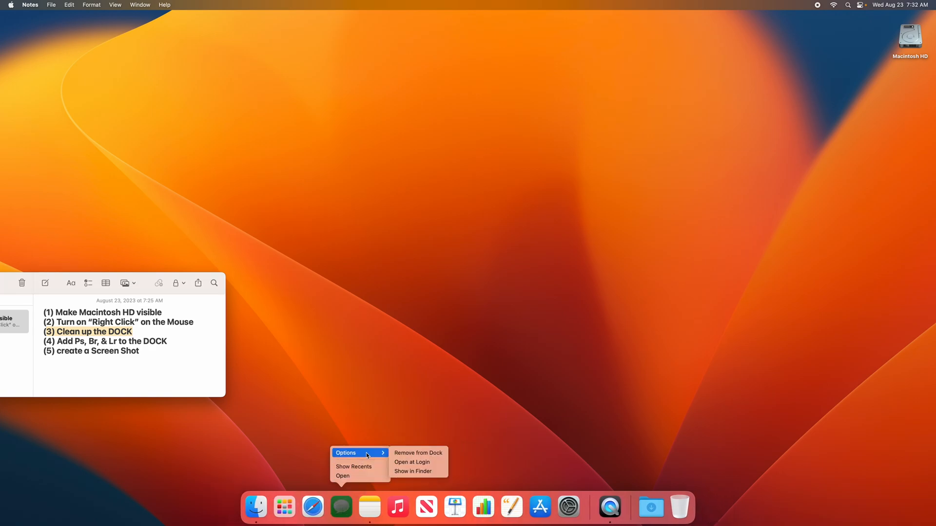
click(417, 452)
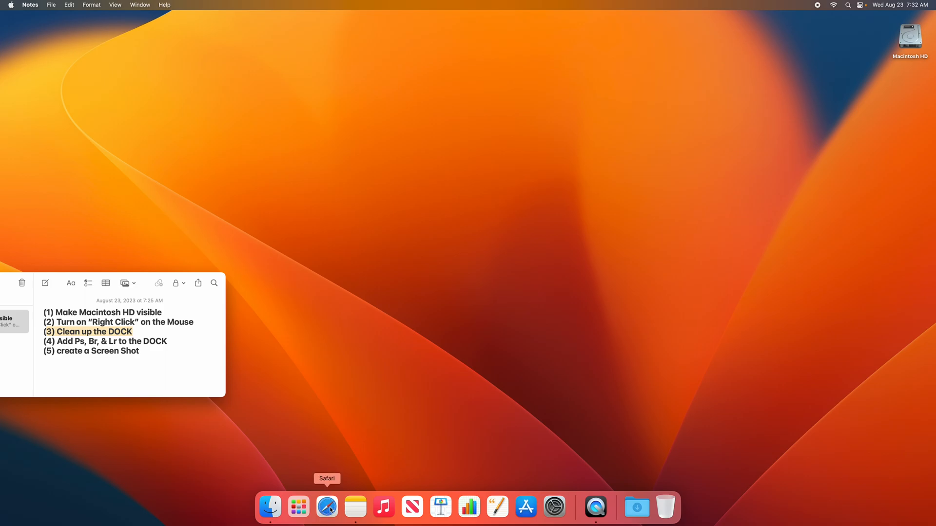
Remove the Music and News apps from the Dock
right_click(383, 509)
mouse_move(398, 453)
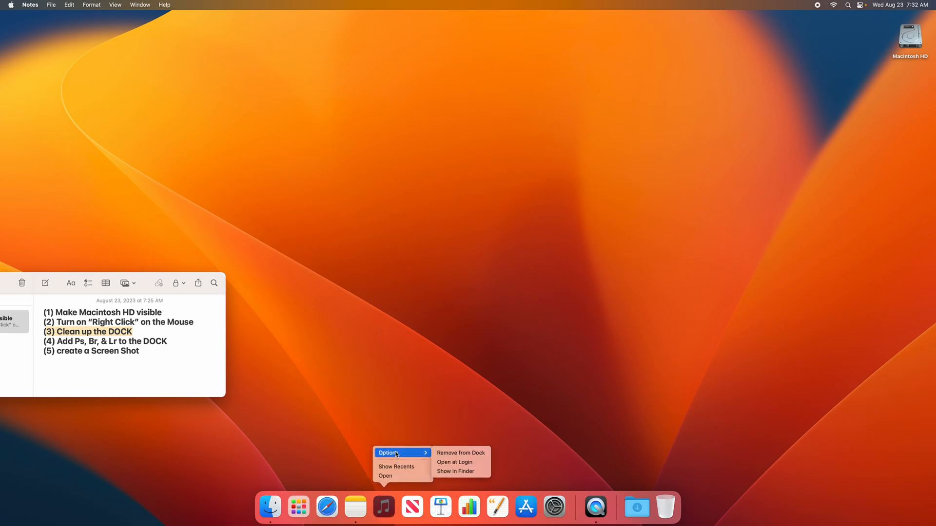
click(461, 453)
right_click(397, 507)
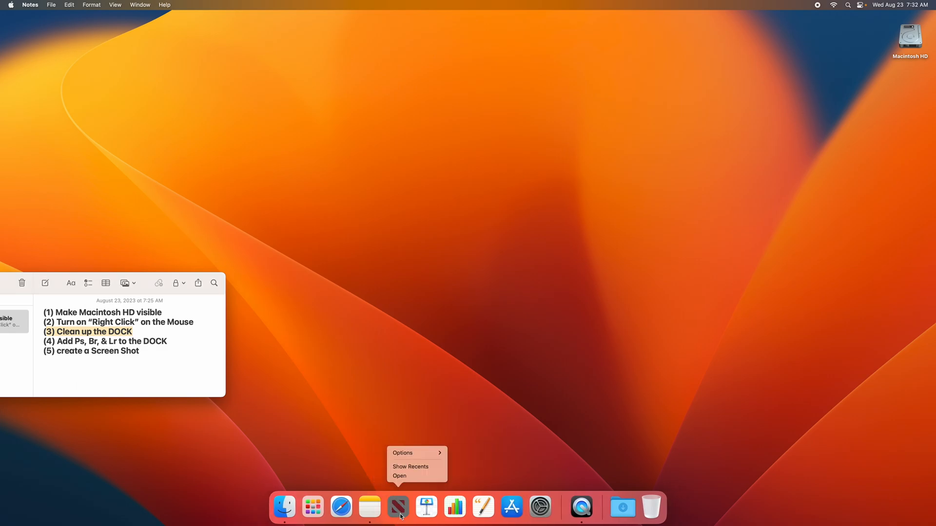
click(453, 454)
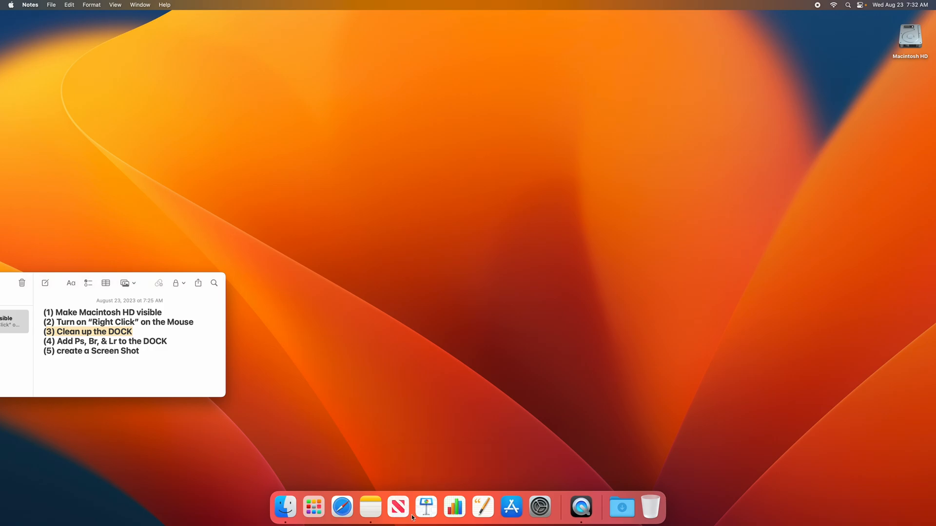
Remove the Keynote and Numbers apps from the Dock
right_click(413, 507)
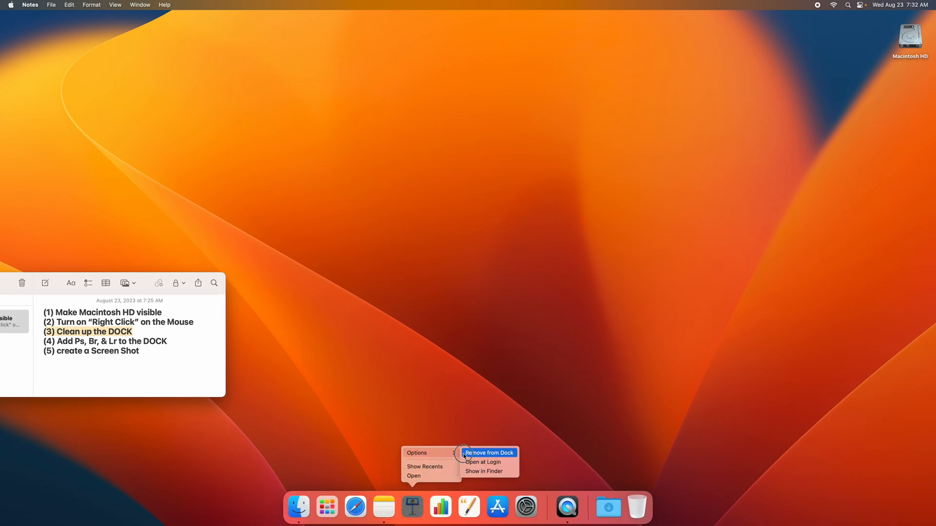
click(465, 453)
right_click(431, 514)
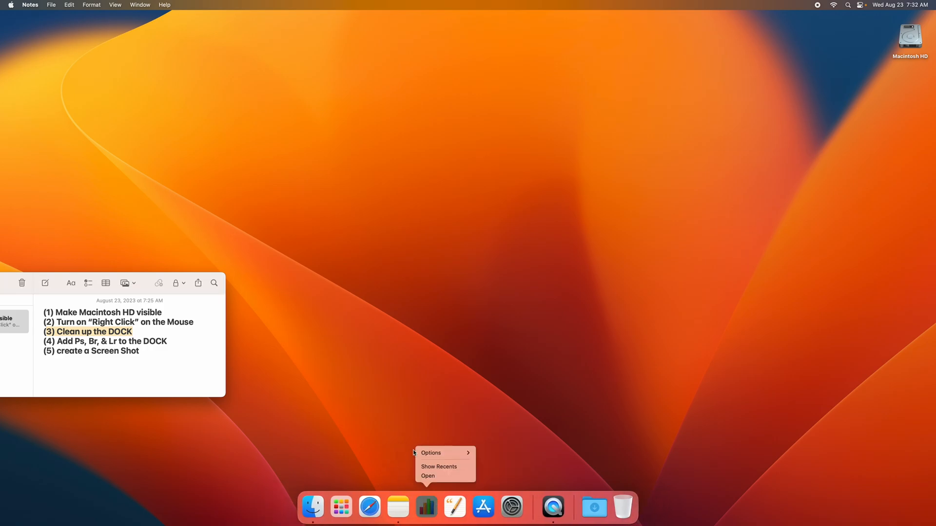
mouse_move(453, 453)
click(487, 453)
Remove the Pages and App Store apps from the Dock
right_click(441, 506)
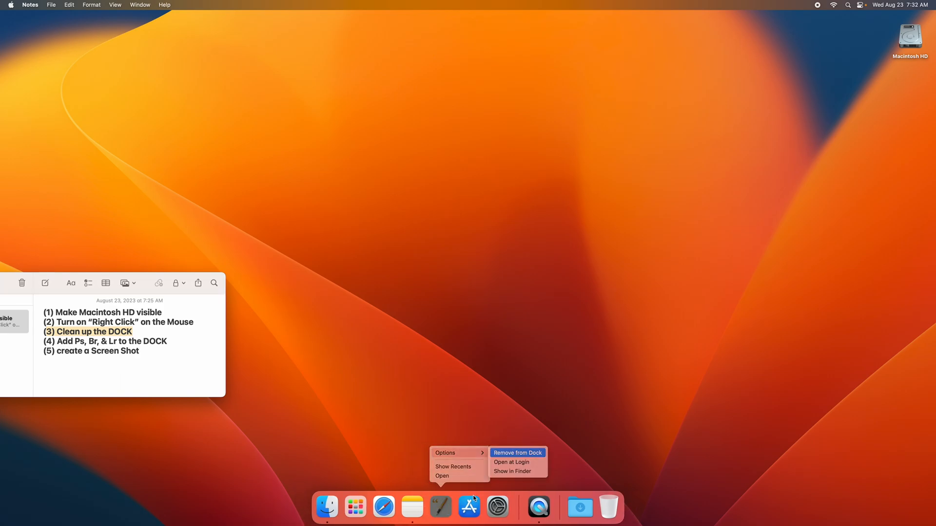
click(494, 452)
right_click(455, 507)
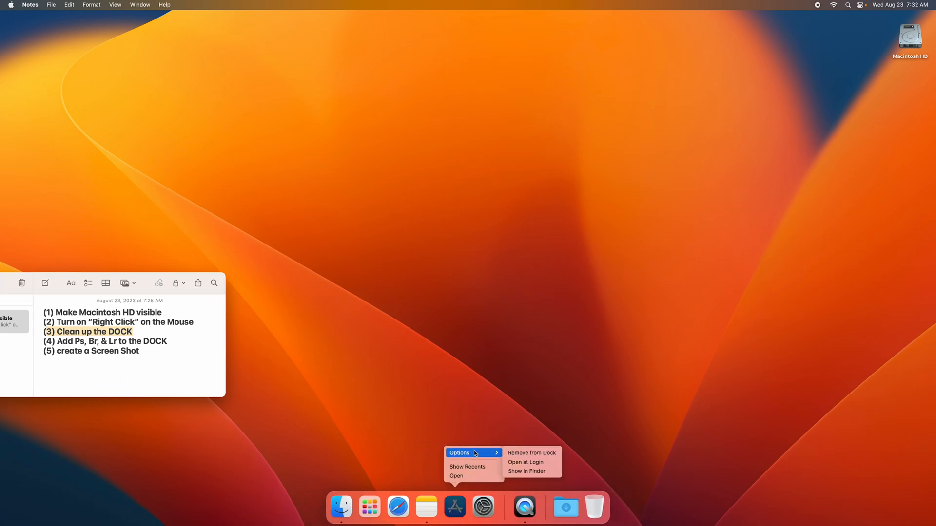
click(524, 453)
right_click(468, 511)
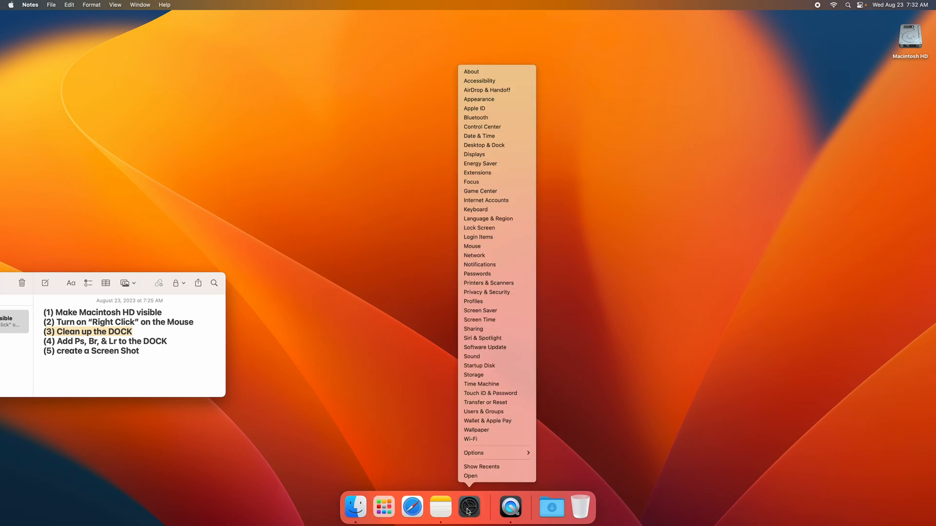
click(404, 449)
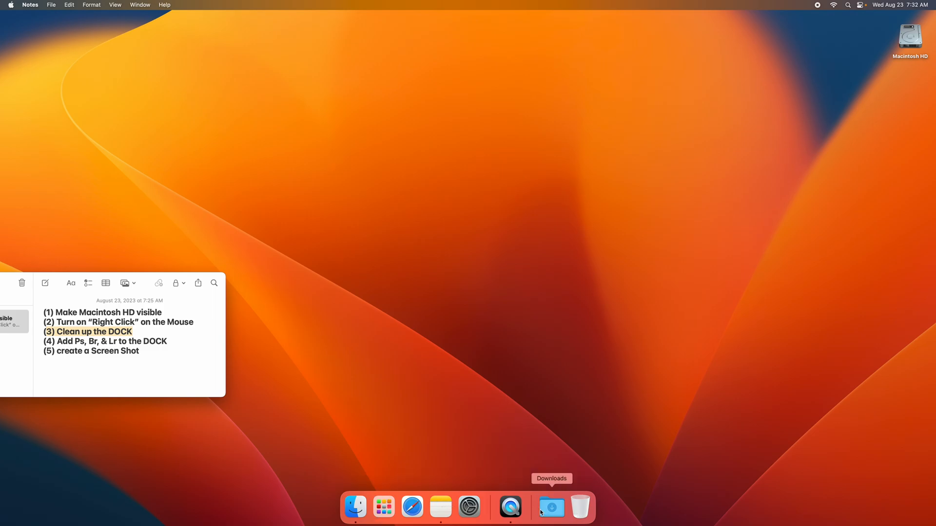
click(507, 524)
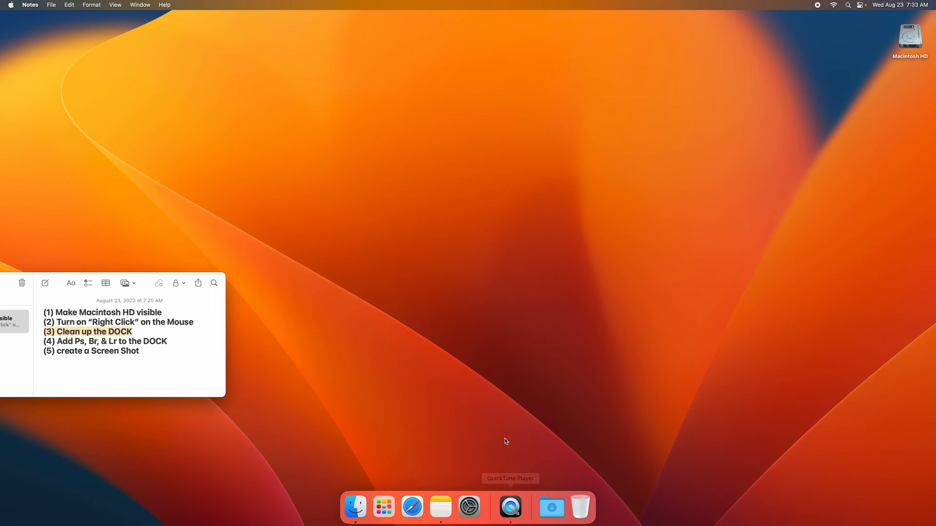
Highlight the “Add Ps, Br, & Lr to the DOCK” task in the note and open the Applications folder on Macintosh HD
click(104, 335)
drag(92, 333, 166, 343)
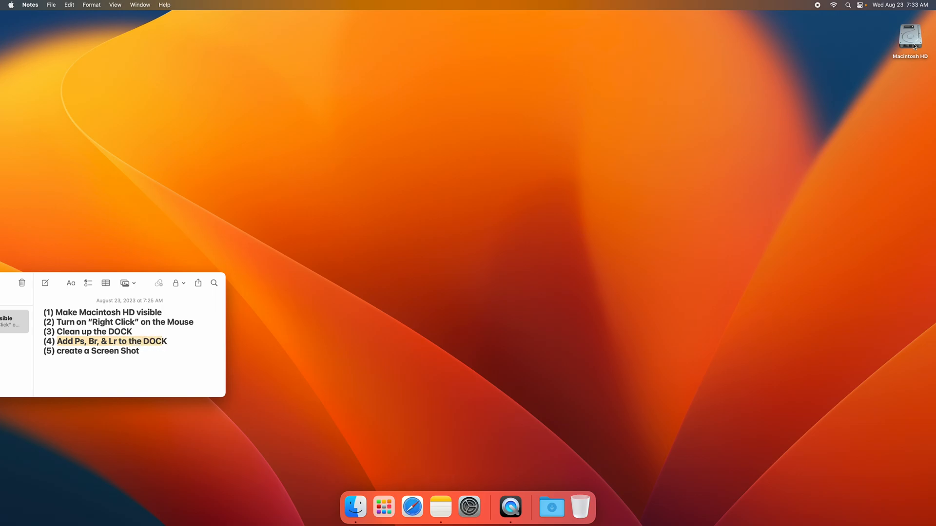
double_click(911, 39)
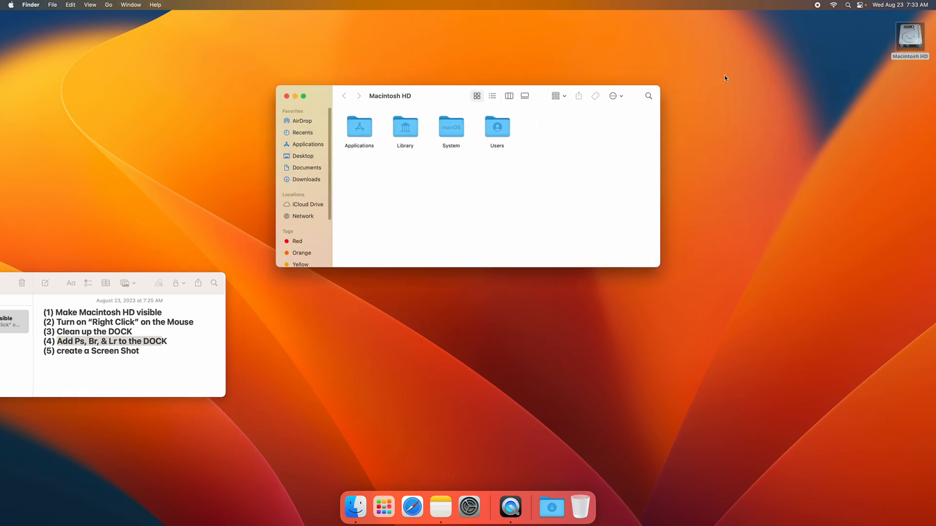
double_click(365, 133)
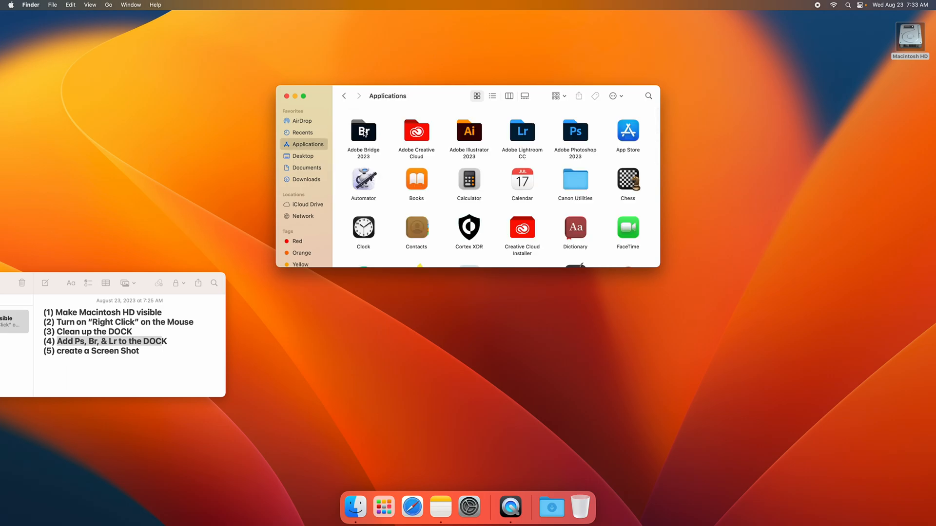
Open the Adobe Bridge 2023 folder and add the Adobe Bridge 2023 app to the Dock after System Settings
mouse_move(370, 129)
mouse_down()
mouse_move(419, 270)
mouse_move(368, 129)
mouse_up()
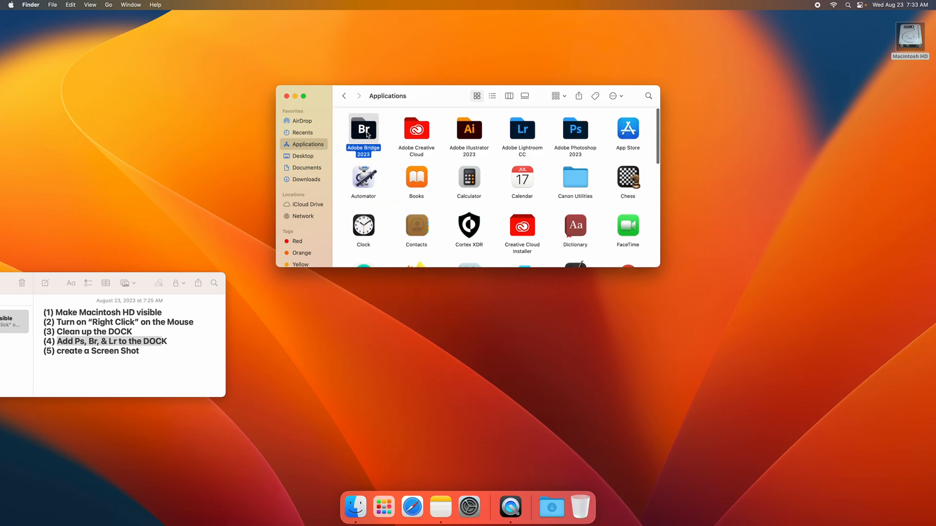
double_click(367, 134)
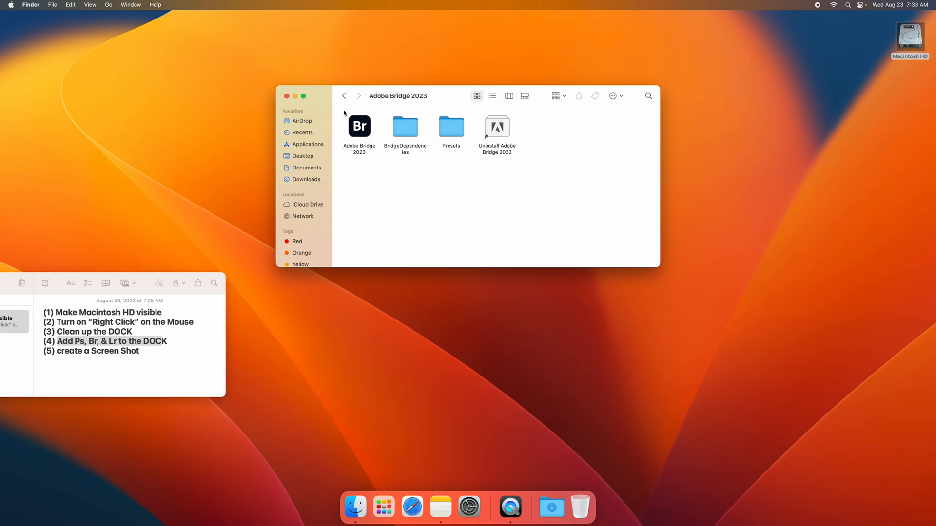
drag(357, 150, 498, 517)
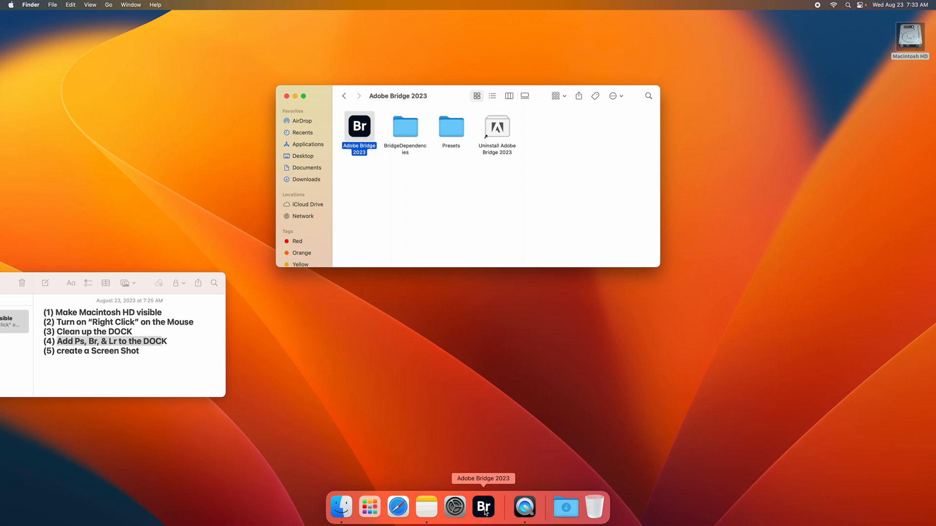
Return to Applications and add Adobe Lightroom from the Adobe Lightroom CC folder to the Dock beside Bridge
click(344, 96)
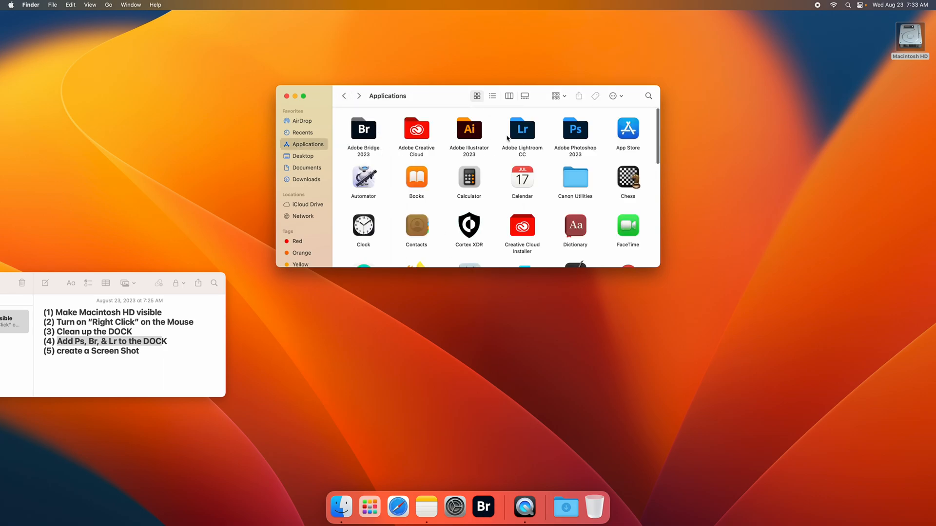
click(524, 137)
double_click(524, 137)
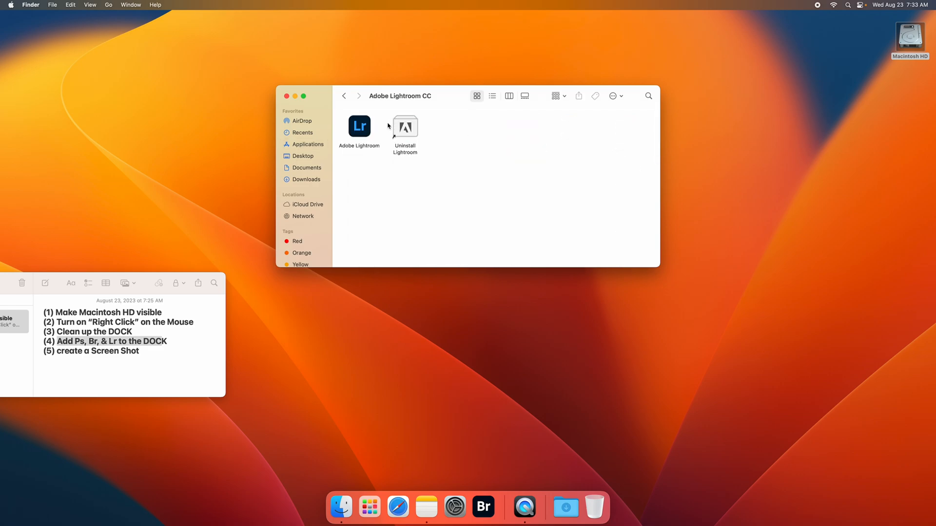
drag(365, 128, 499, 510)
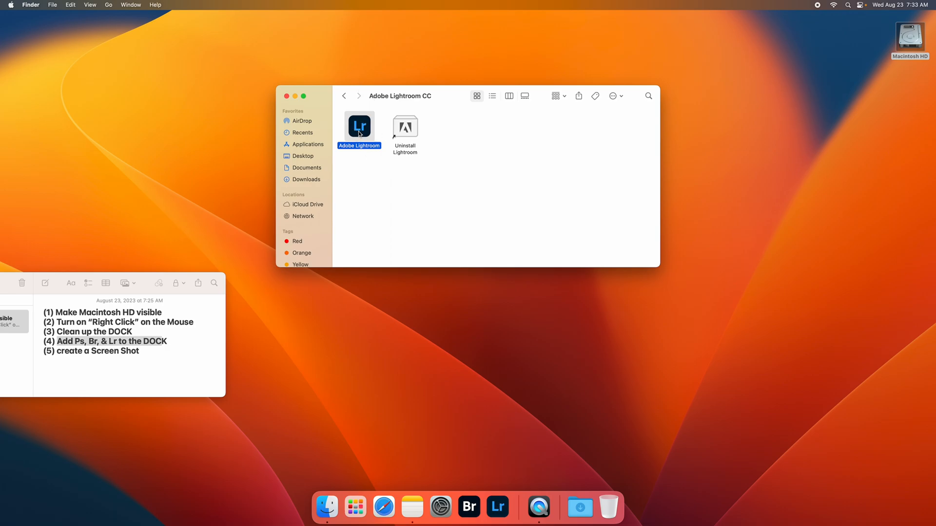
Add Adobe Photoshop 2023 from its Applications folder to the Dock beside Lightroom and close the Finder window
click(350, 103)
double_click(576, 131)
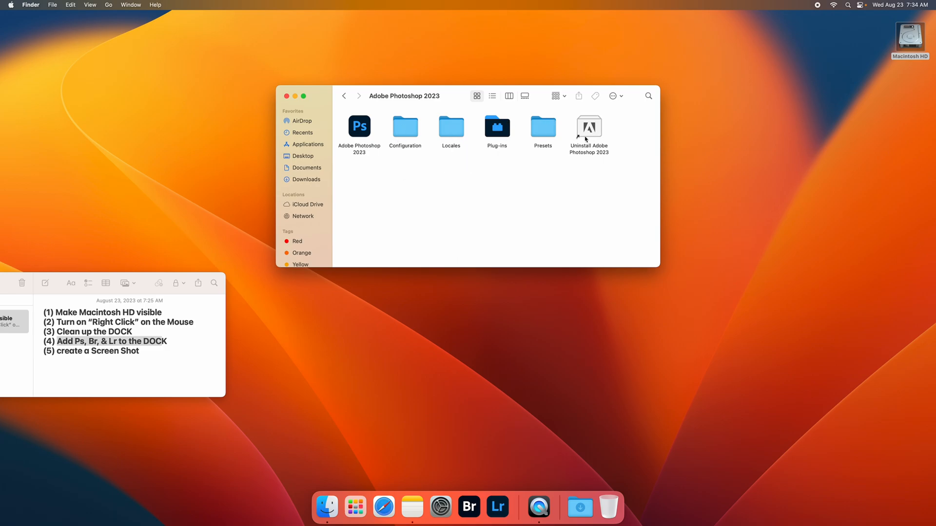
drag(360, 128, 520, 509)
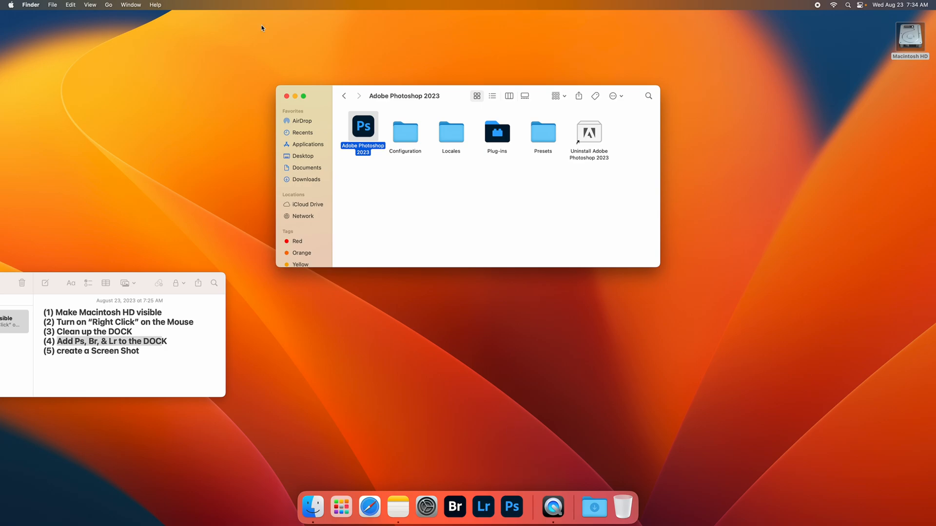
click(287, 97)
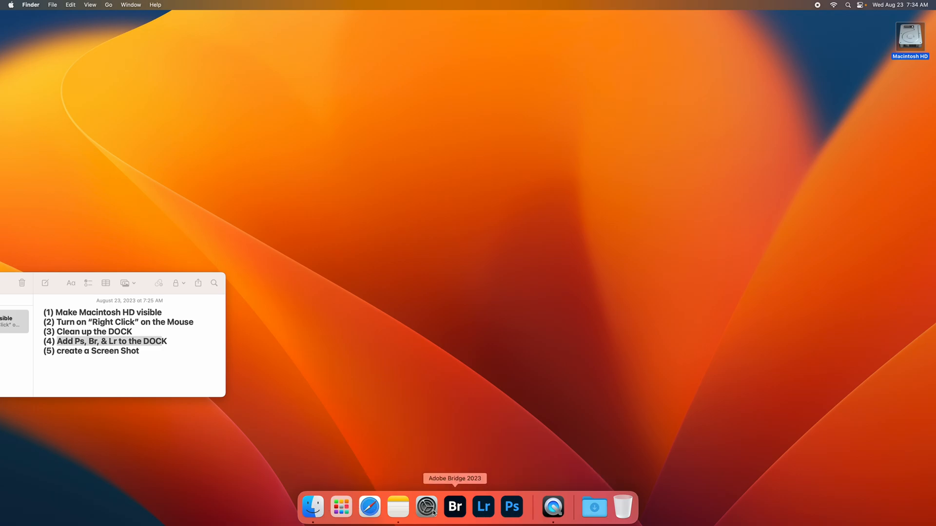
Highlight the “create a Screen Shot” task in the note and write “Command & Shift & 4” as a new line below it
click(157, 351)
drag(156, 350, 50, 347)
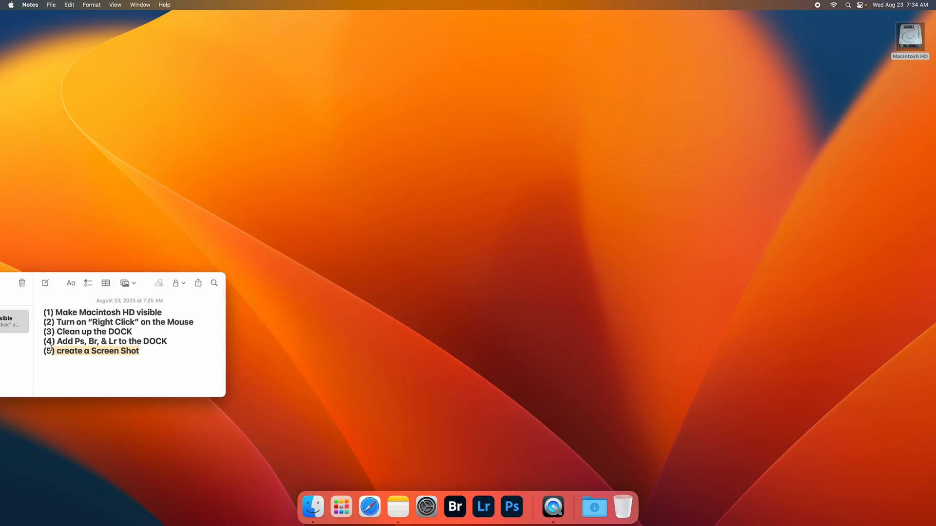
click(153, 351)
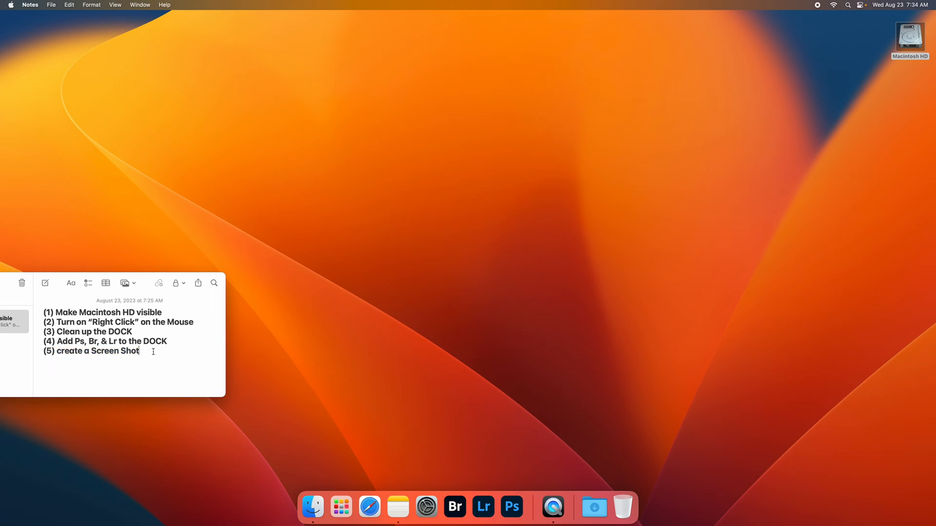
text(Commo)
text(nd & Shift & 4)
Format the “Command & Shift & 4” line in a larger, bold paragraph style and deselect it
triple_click(107, 366)
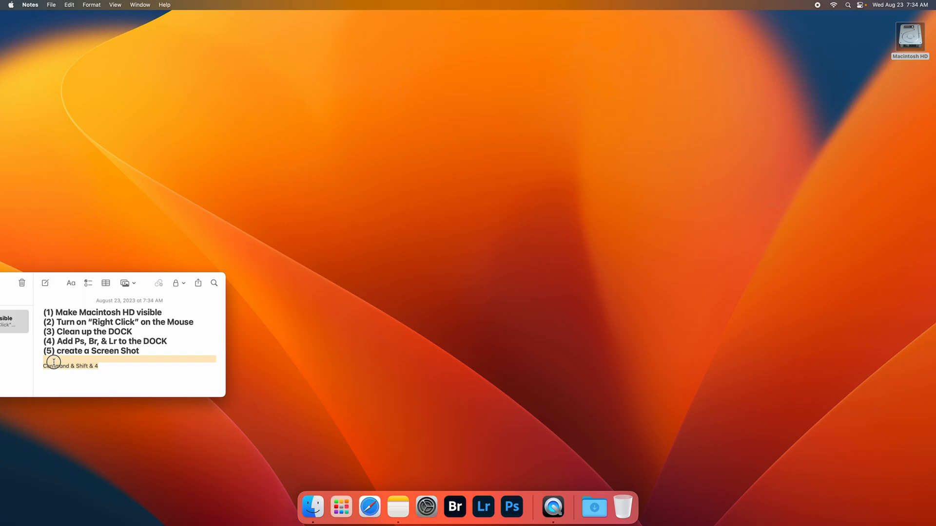
click(72, 284)
click(72, 327)
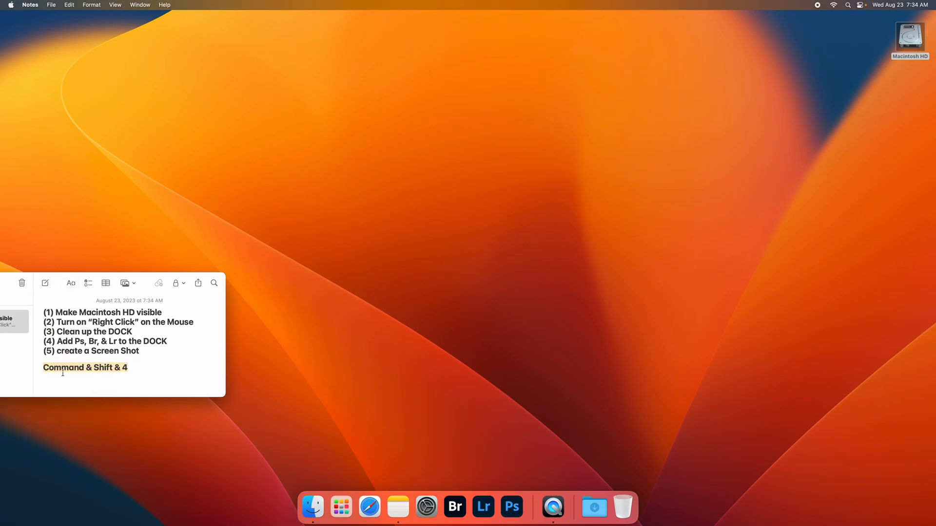
click(163, 376)
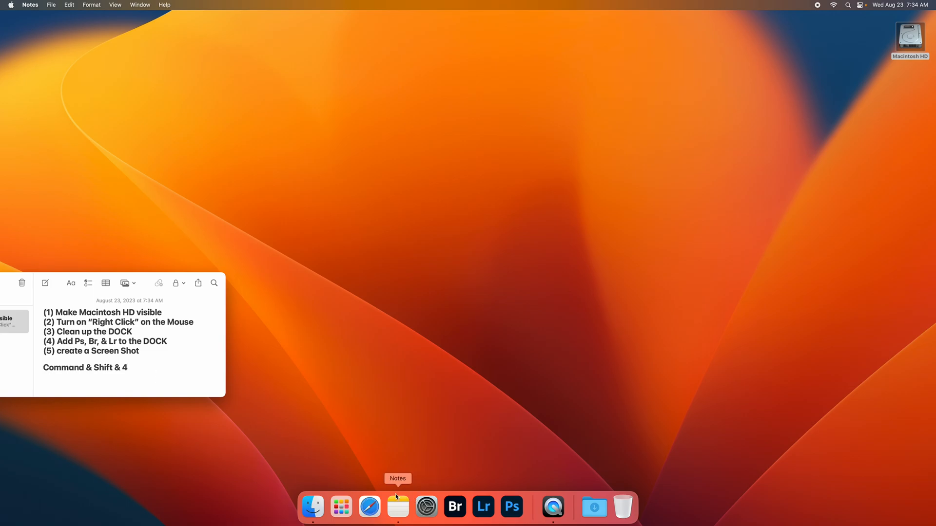
Capture a screenshot of only the screen region containing the whole Dock
key(super+shift+4)
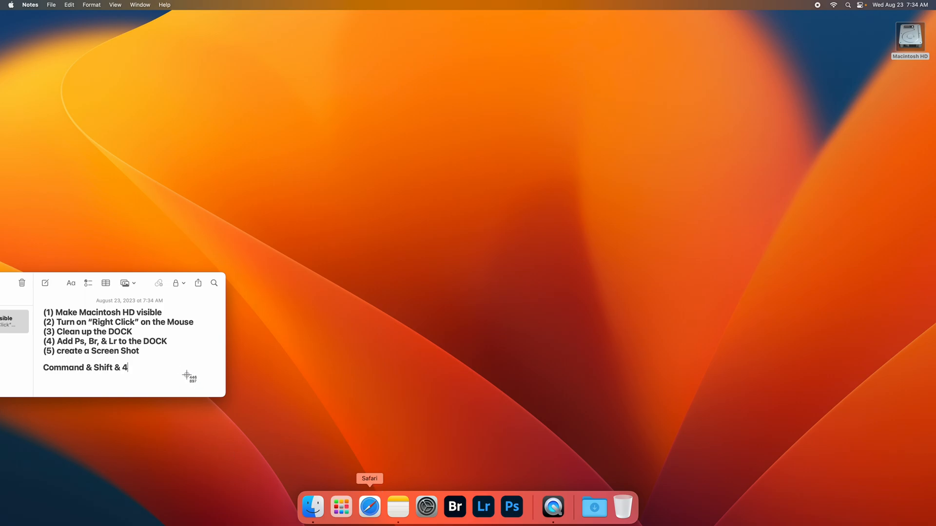
drag(274, 475, 651, 525)
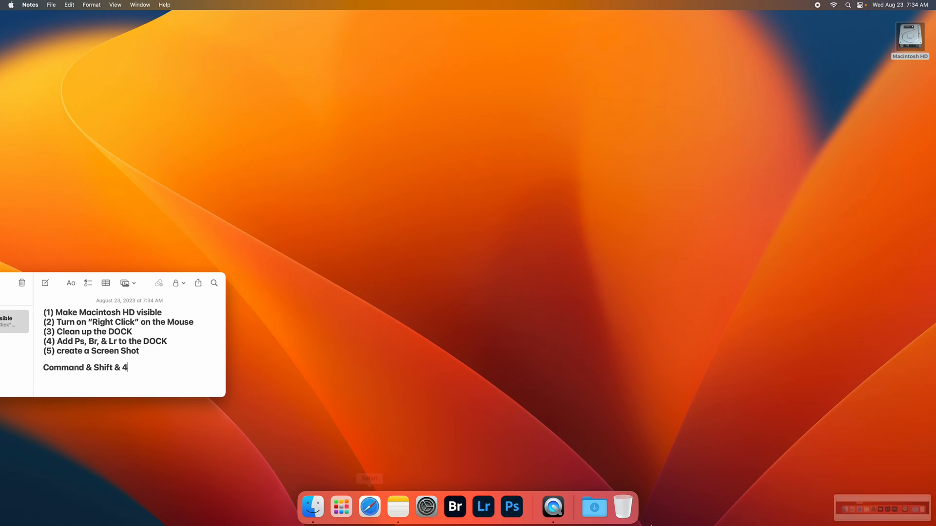